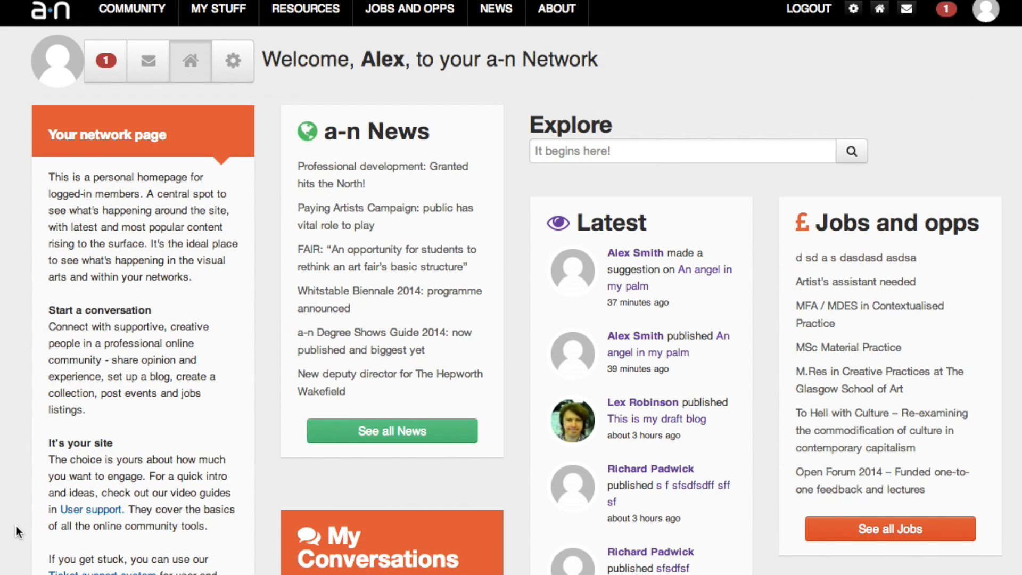
- Start a new post in the community Reviews section and title it "An angel in my palm"
{"action": "left_click", "coordinate": [140, 10]}
{"action": "left_click", "coordinate": [136, 127]}
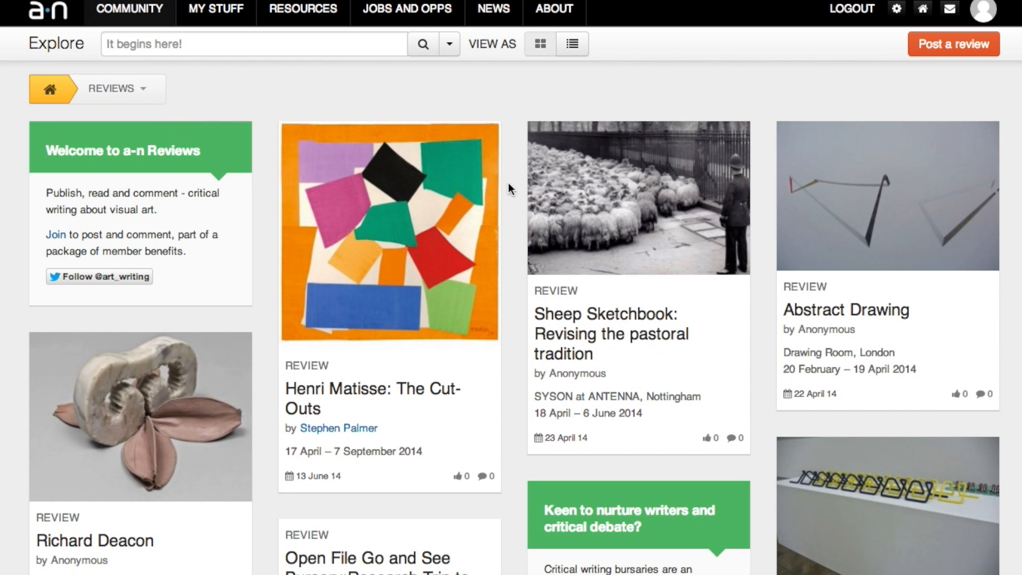
{"action": "left_click", "coordinate": [926, 46]}
{"action": "type", "text": "An angel in my palm"}
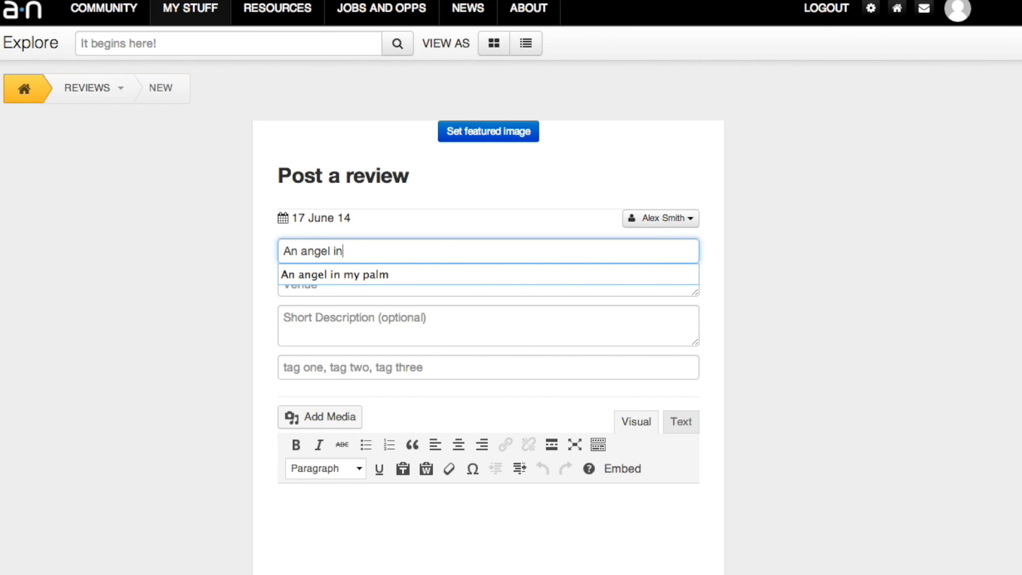
- Set the venue to "Library Gallery, Gateshead" and enter the tags "video, print, community,"
{"action": "left_click", "coordinate": [286, 292]}
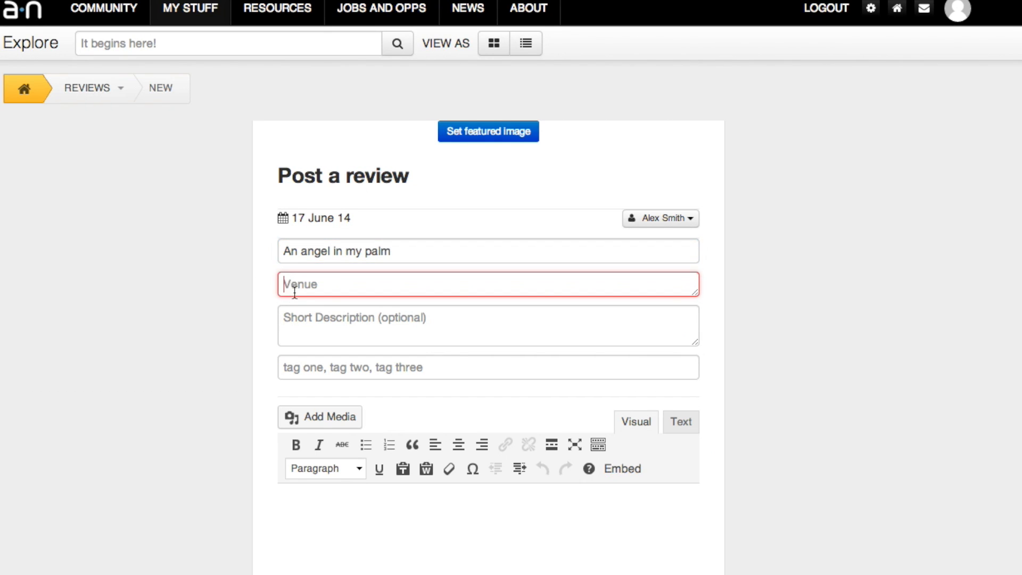
{"action": "type", "text": "Library Gal"}
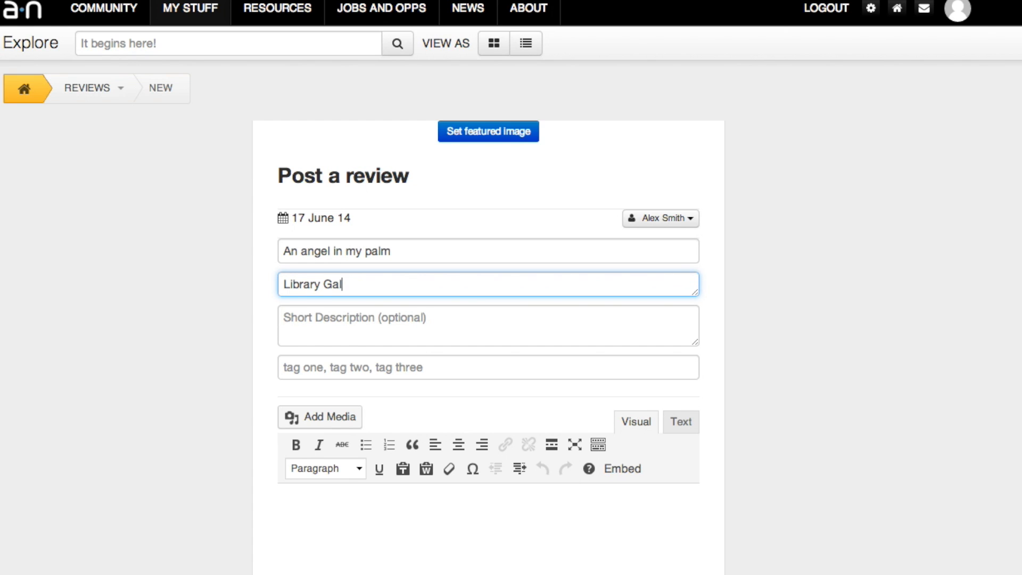
{"action": "type", "text": "lery, Gareshead"}
{"action": "left_click", "coordinate": [287, 374]}
{"action": "type", "text": "video, pr"}
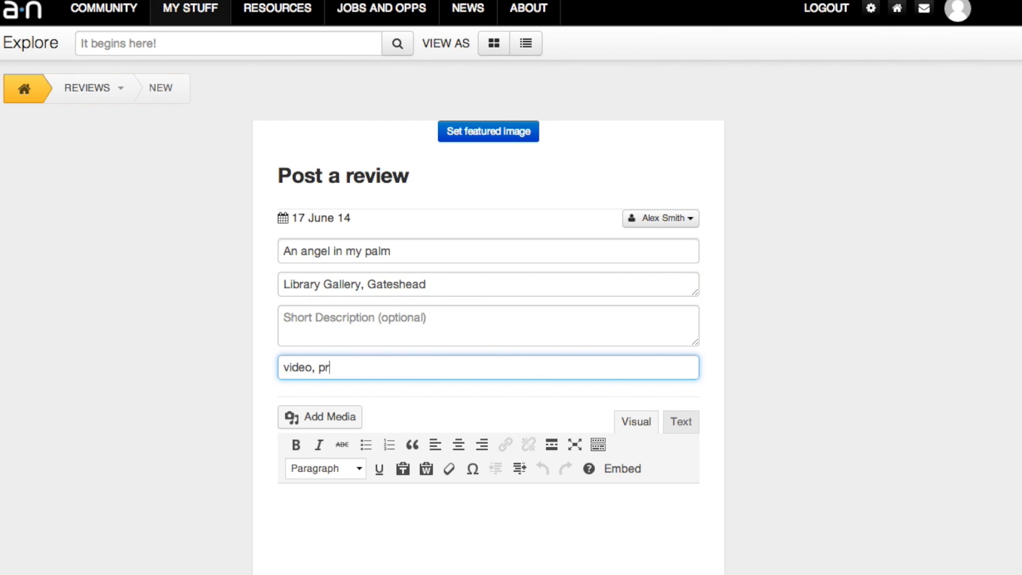
{"action": "type", "text": "int, community,"}
- Enter "Write your review - you can type straight into the text field..." as the body and make "review" bold
{"action": "left_click", "coordinate": [298, 500]}
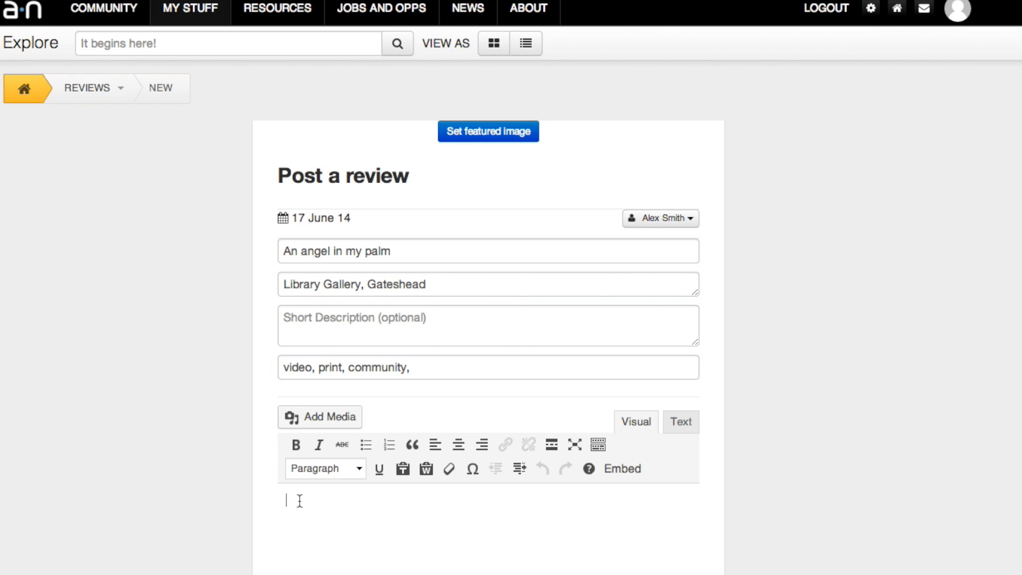
{"action": "type", "text": "Write your review - you can ty"}
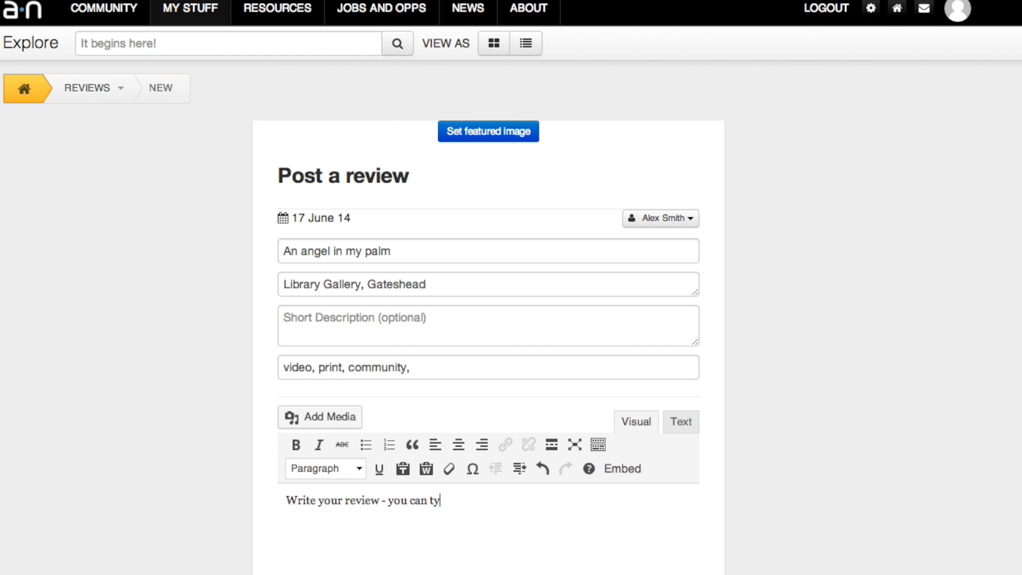
{"action": "type", "text": "pe straight into the text field..."}
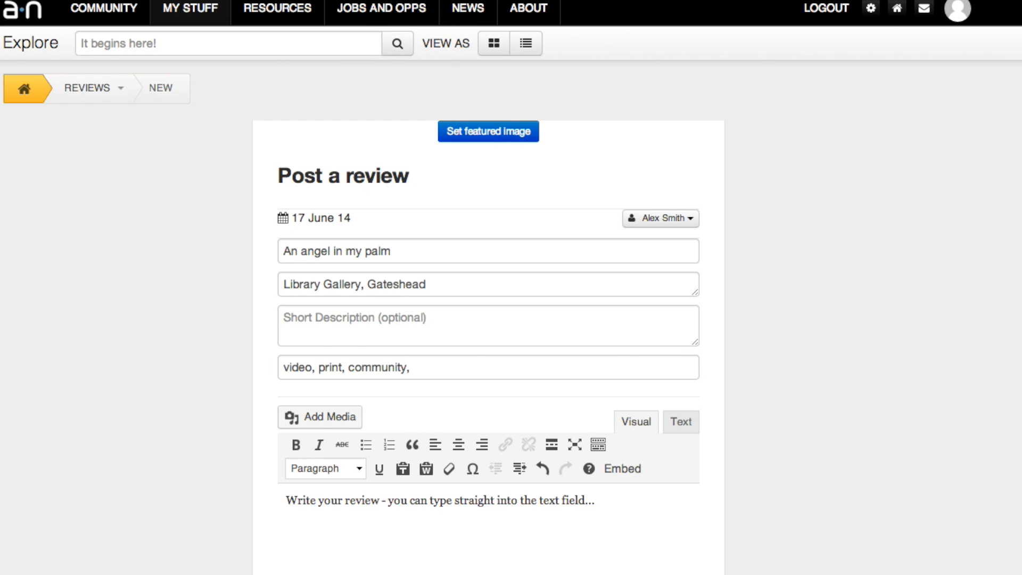
{"action": "left_click", "coordinate": [349, 503]}
{"action": "left_click_drag", "start_coordinate": [350, 502], "coordinate": [379, 504]}
{"action": "left_click", "coordinate": [296, 445]}
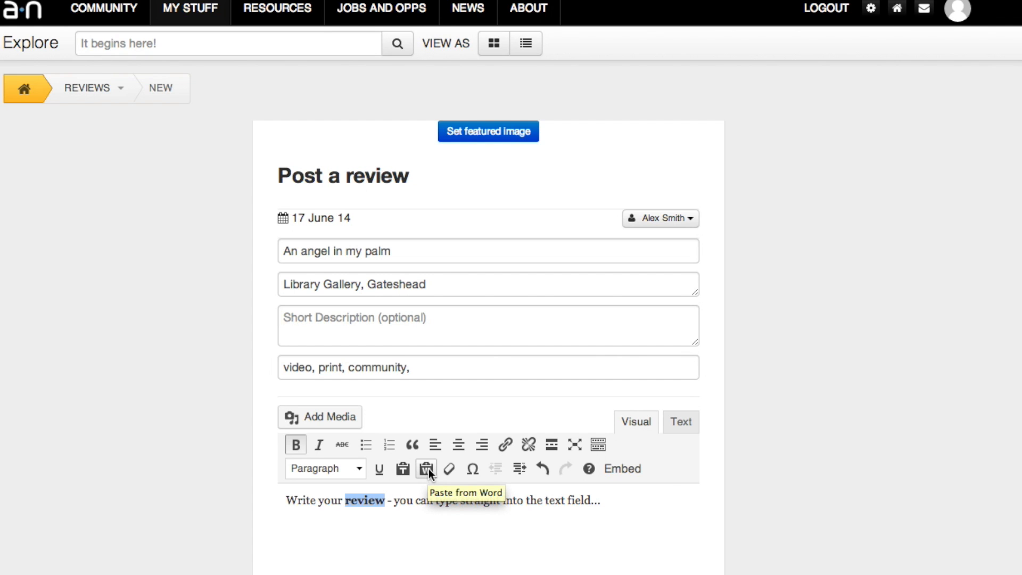
- Replace the selected word "review" with the Lorem ipsum paragraph, pasted as plain text
{"action": "left_click", "coordinate": [402, 469]}
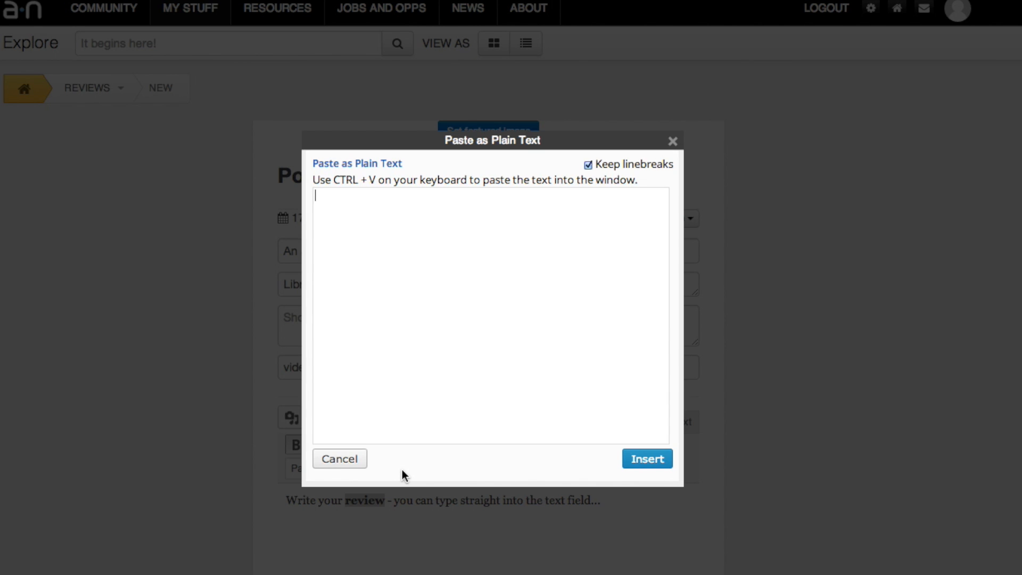
{"action": "type", "text": "Lorem ipsum dolor sit amet, consectetur adipisicing elit, sed do eiusmod tempor incididunt ut labore et dolore magna aliqua. Ut enim ad minim veniam, quis nostrud exercitation ullamco laboris nisi ut aliquip ex ea commodo consequat. Duis aute irure dolor in reprehenderit in voluptate velit esse cillum dolore eu fugiat nulla pariatur. Excepteur sint occaecat cupidatat non proident, sunt in culpa qui officia deserunt mollit anim id est laborum."}
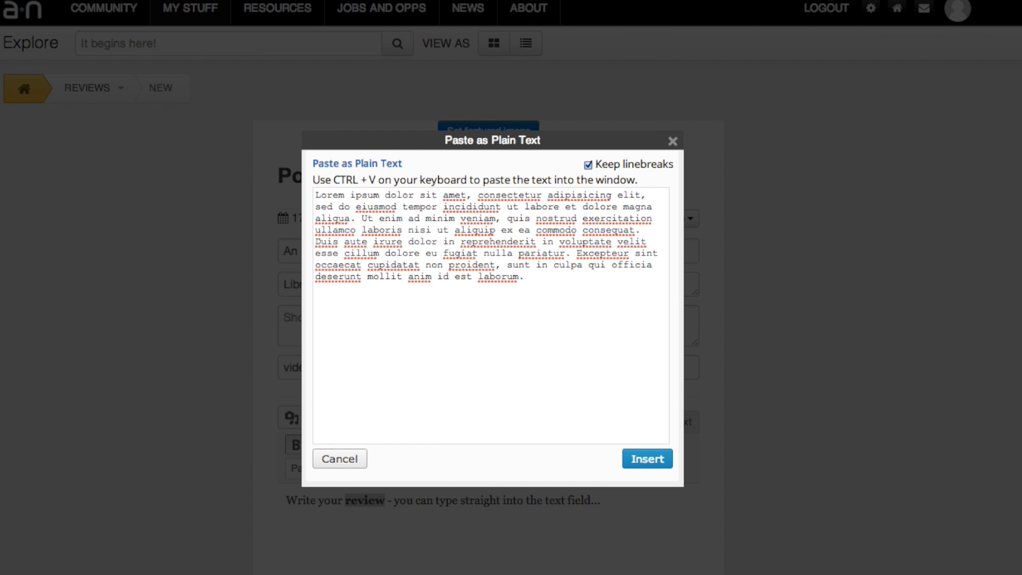
{"action": "left_click", "coordinate": [646, 460]}
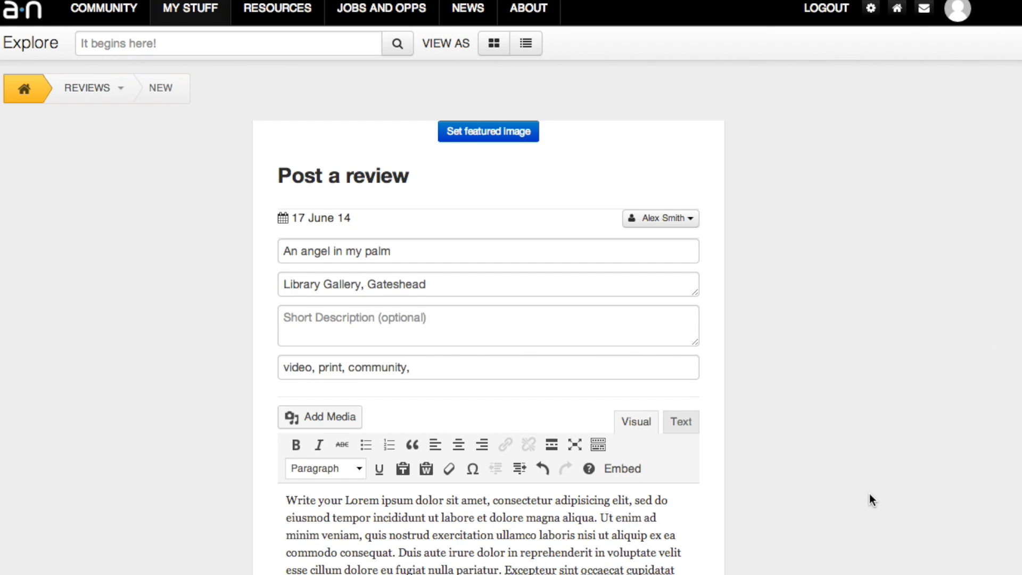
{"action": "scroll", "coordinate": [870, 493], "scroll_direction": "down", "scroll_amount": 2}
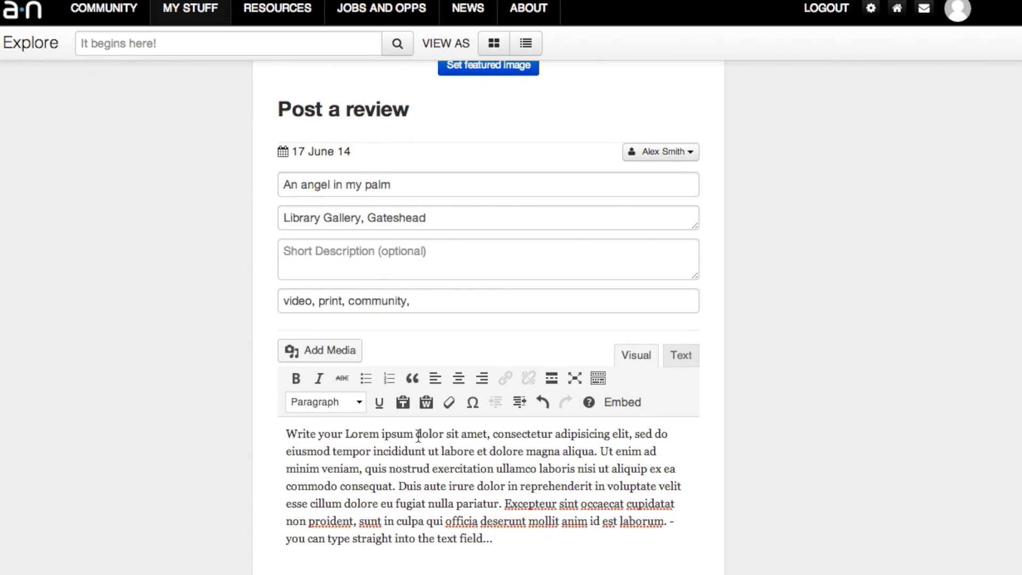
{"action": "left_click_drag", "start_coordinate": [415, 434], "coordinate": [487, 439]}
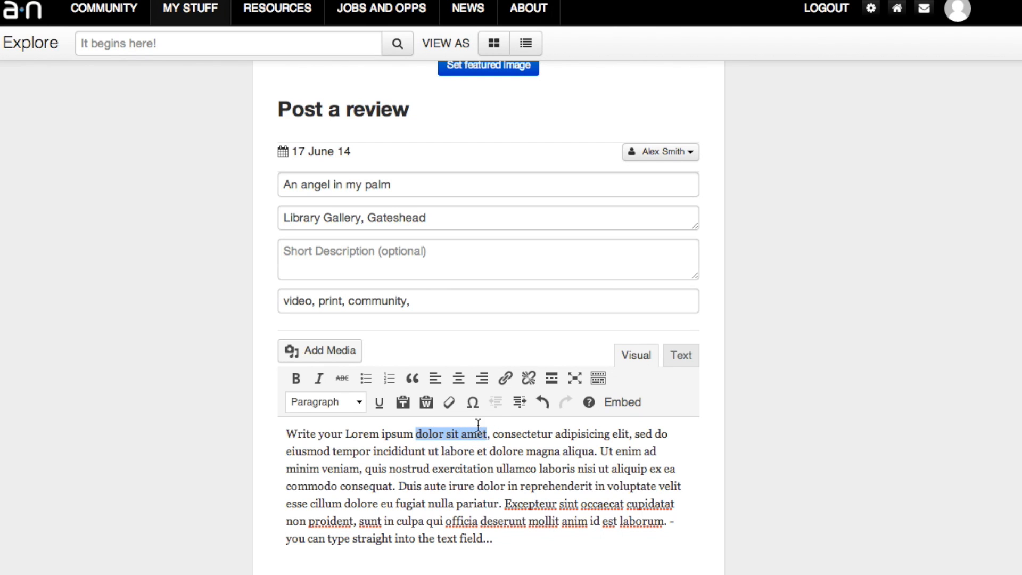
{"action": "left_click", "coordinate": [503, 378]}
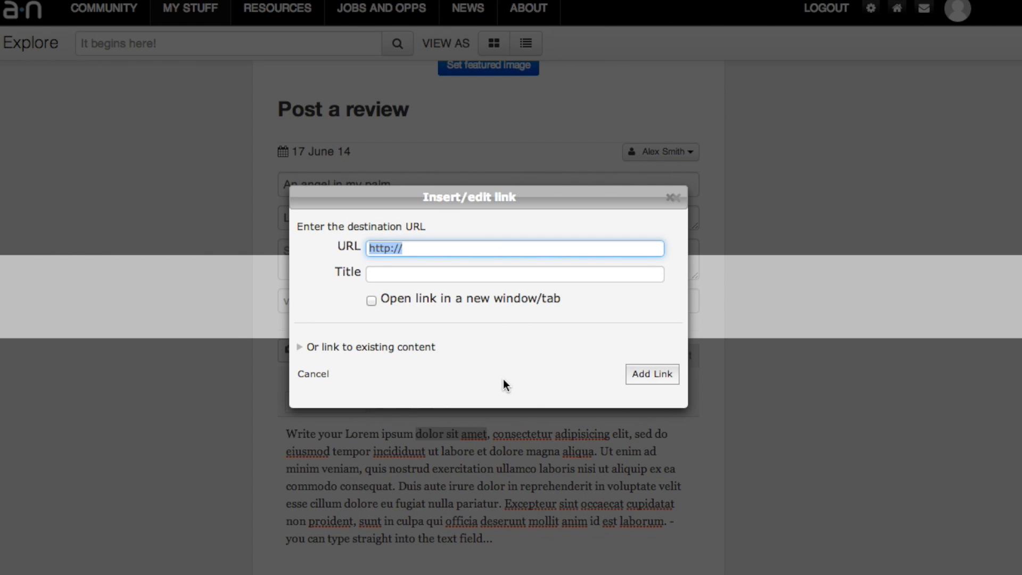
{"action": "key", "text": "Right"}
{"action": "type", "text": "a-n.co.uk/reviews"}
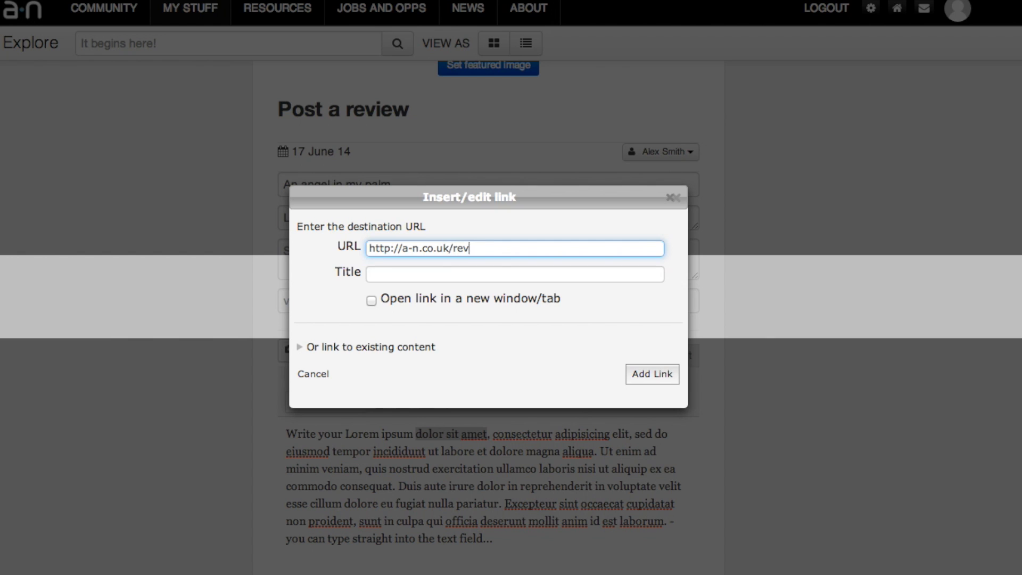
{"action": "key", "text": "Tab"}
{"action": "type", "text": "a-n Reviews"}
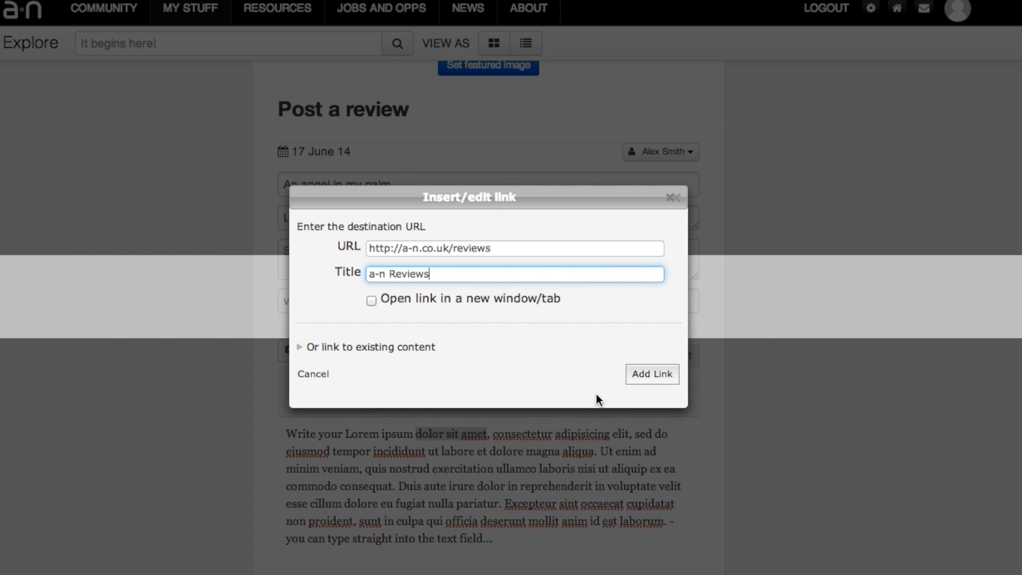
{"action": "left_click", "coordinate": [655, 377]}
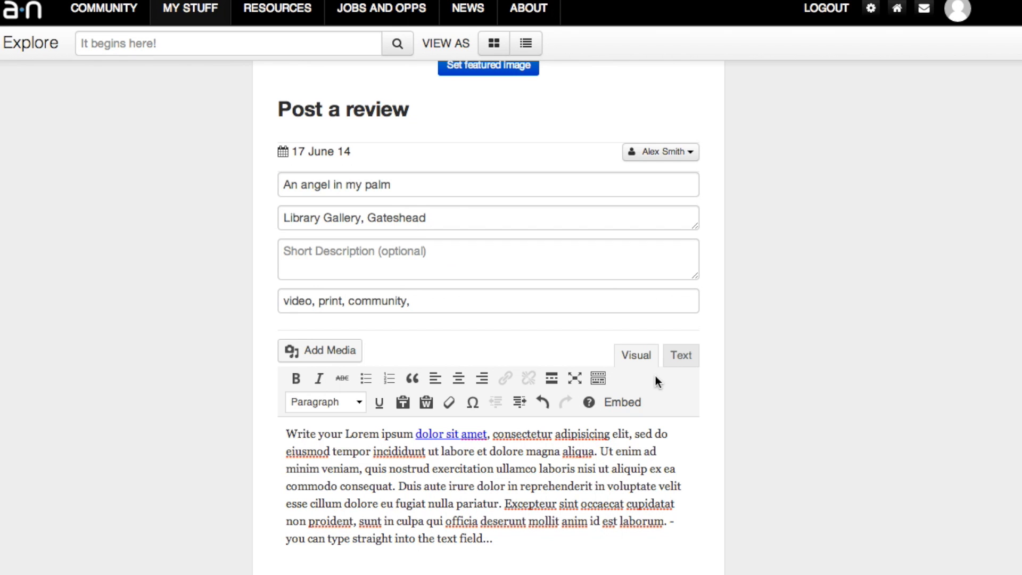
{"action": "left_click", "coordinate": [679, 357]}
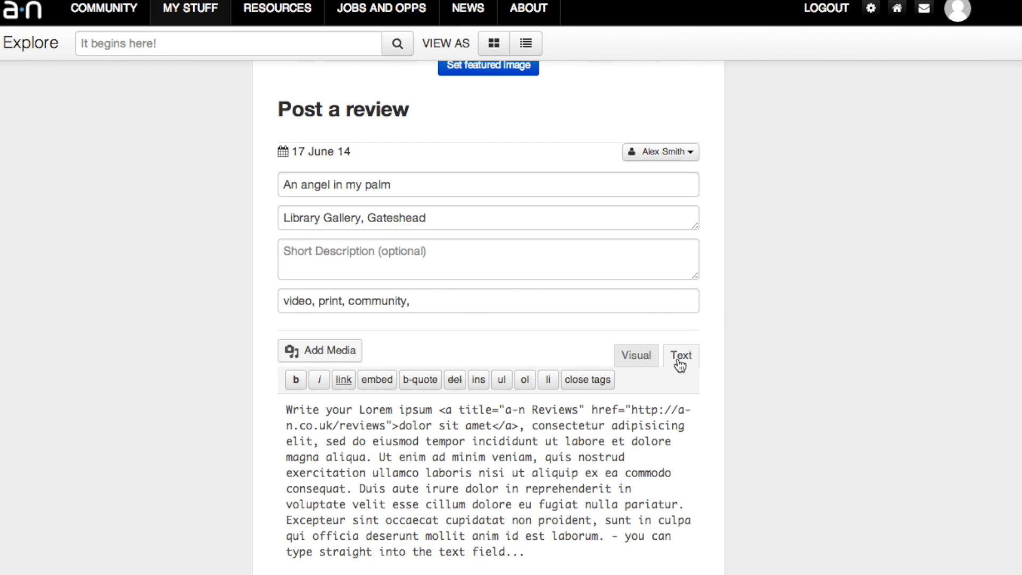
{"action": "left_click", "coordinate": [636, 364]}
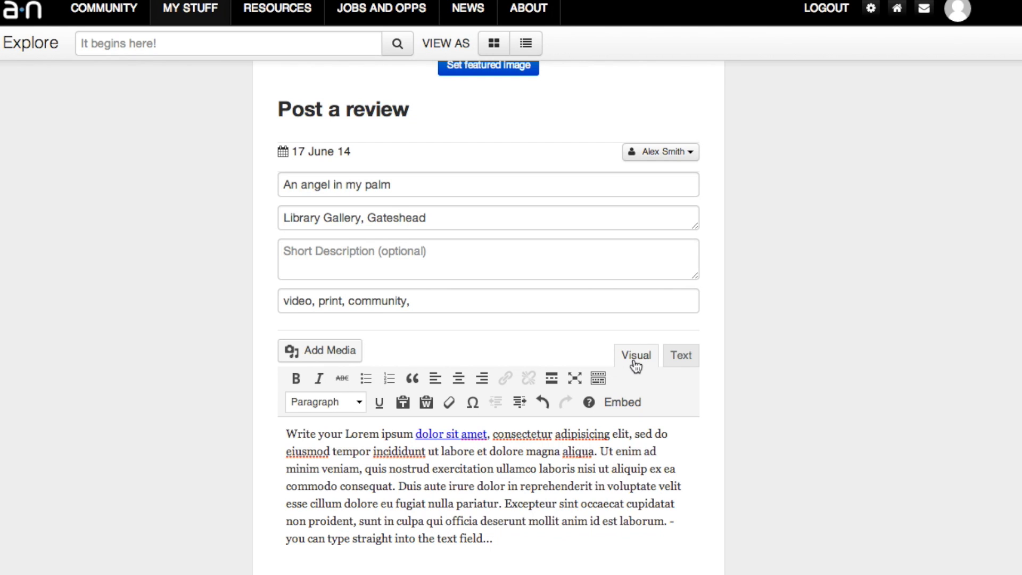
- Set library image IMGP4382-copy.jpg as the featured image, captioned with the artist's name followed by "Angel hand, 2013."
{"action": "scroll", "coordinate": [635, 364], "scroll_direction": "up", "scroll_amount": 1}
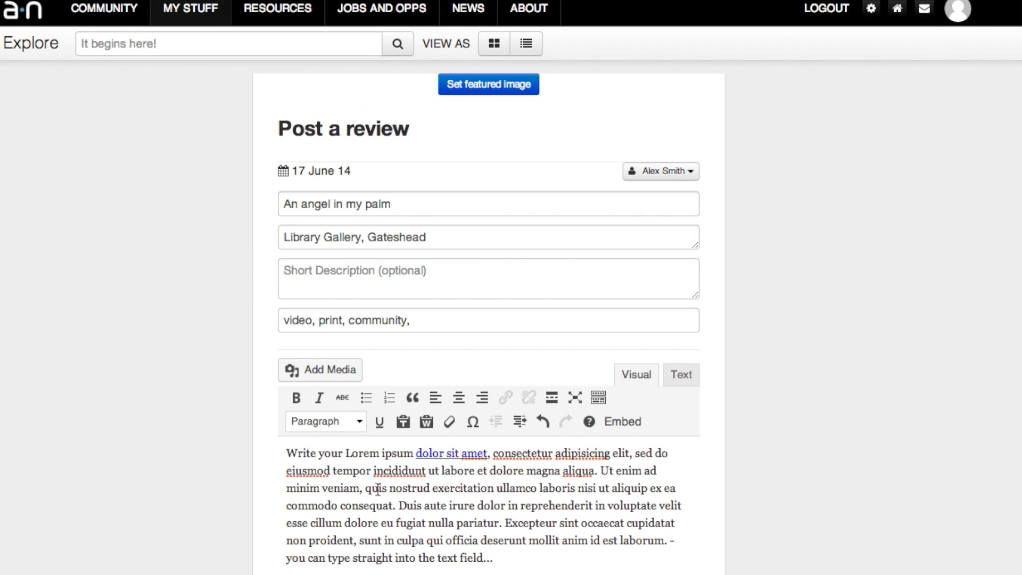
{"action": "left_click", "coordinate": [480, 95]}
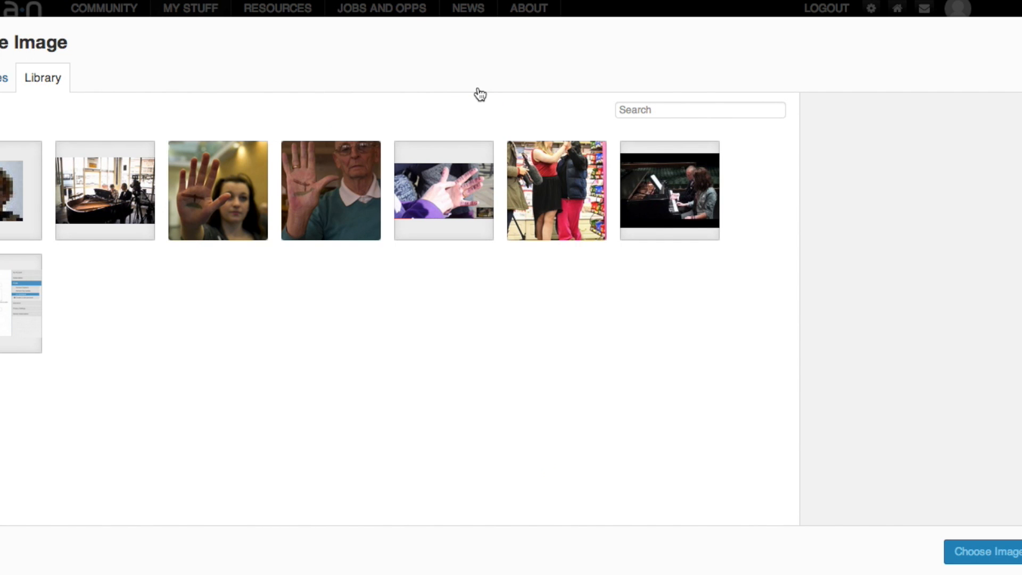
{"action": "left_click", "coordinate": [212, 210]}
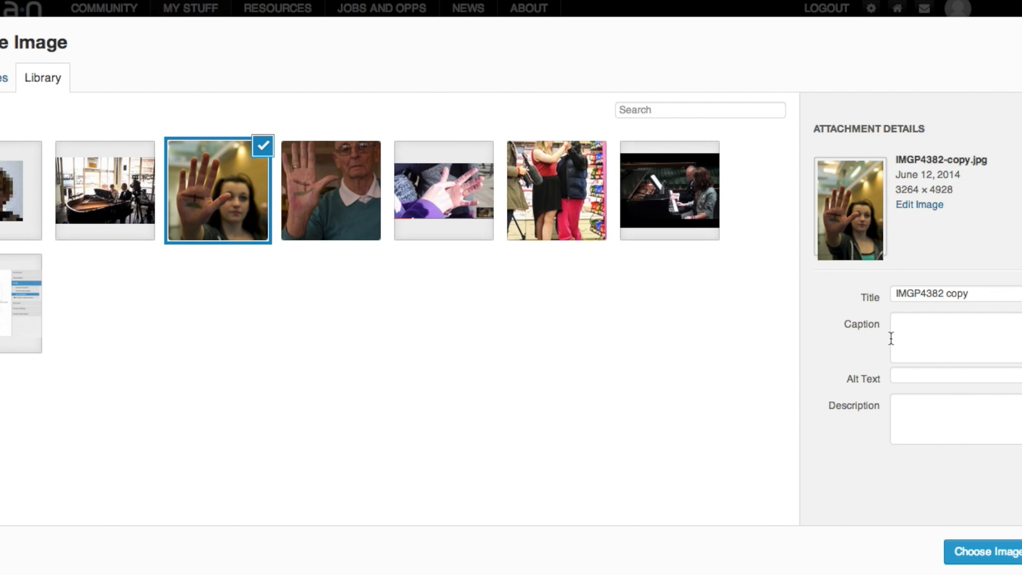
{"action": "left_click", "coordinate": [901, 329]}
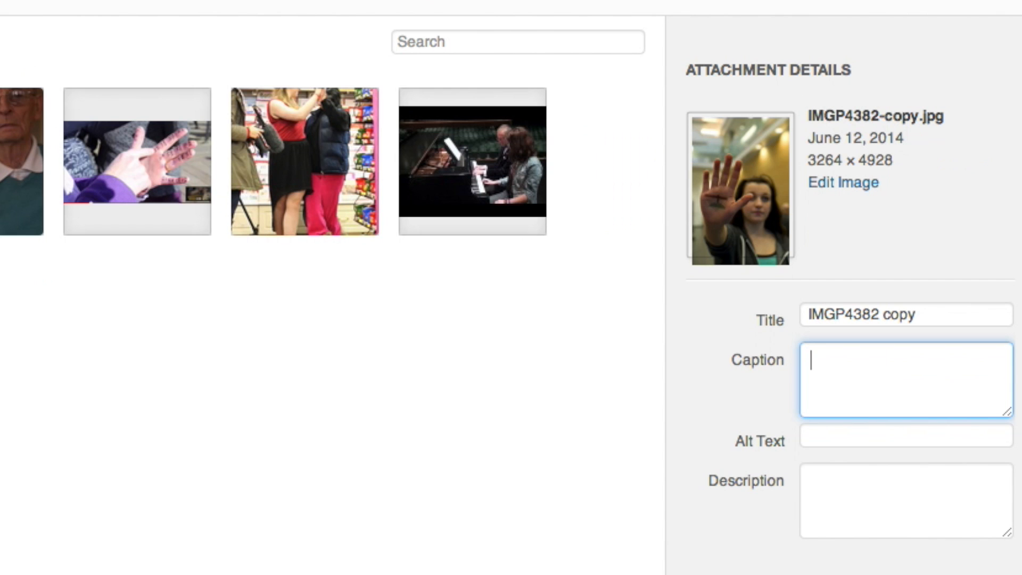
{"action": "type", "text": "Anton Hecht, Ang"}
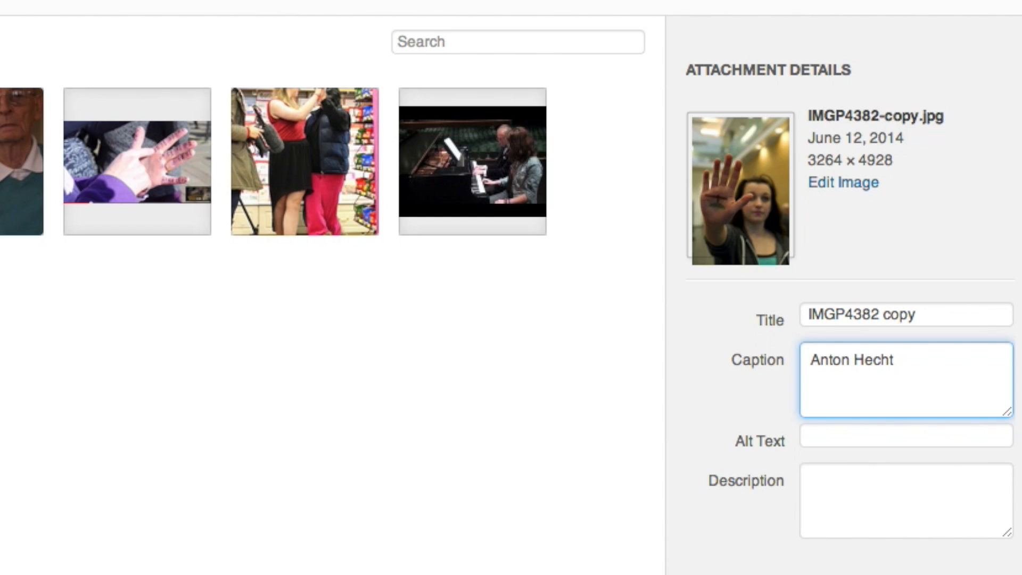
{"action": "type", "text": "el hand"}
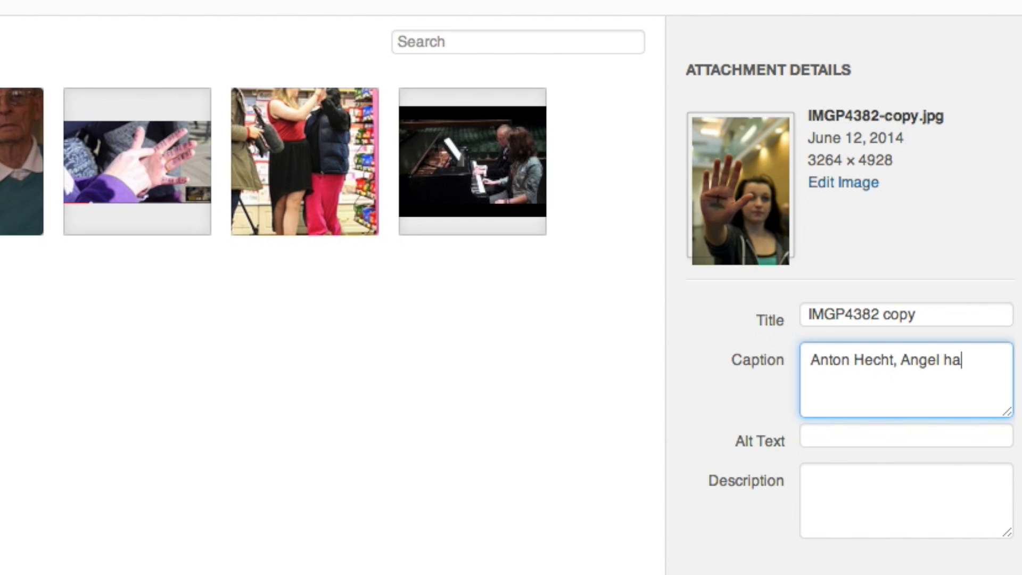
{"action": "type", "text": ", 2013."}
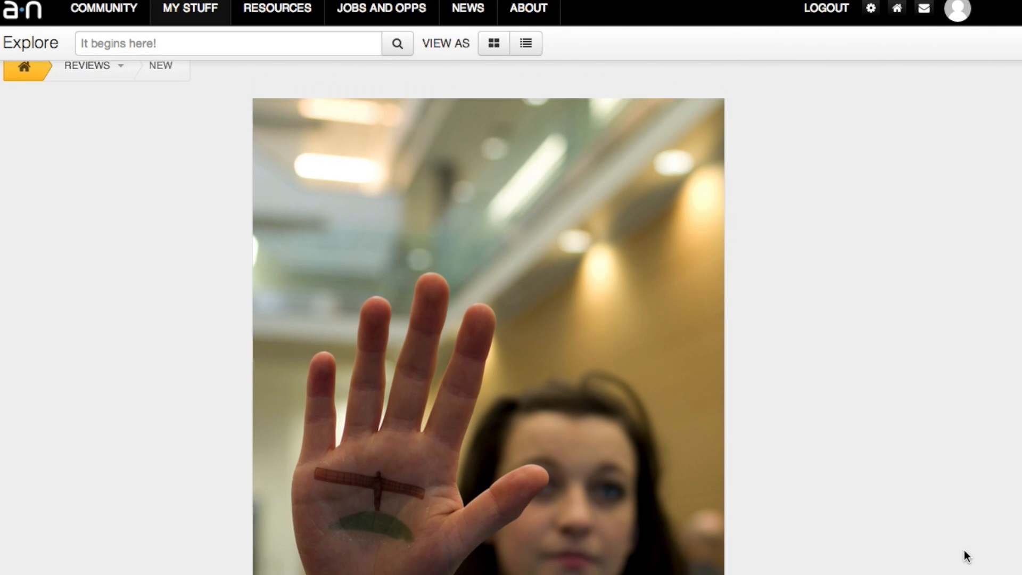
- Insert a gallery containing the library image IMGP4491-copy.jpg into the review body
{"action": "scroll", "coordinate": [962, 554], "scroll_direction": "down", "scroll_amount": 5}
{"action": "scroll", "coordinate": [967, 556], "scroll_direction": "down", "scroll_amount": 7}
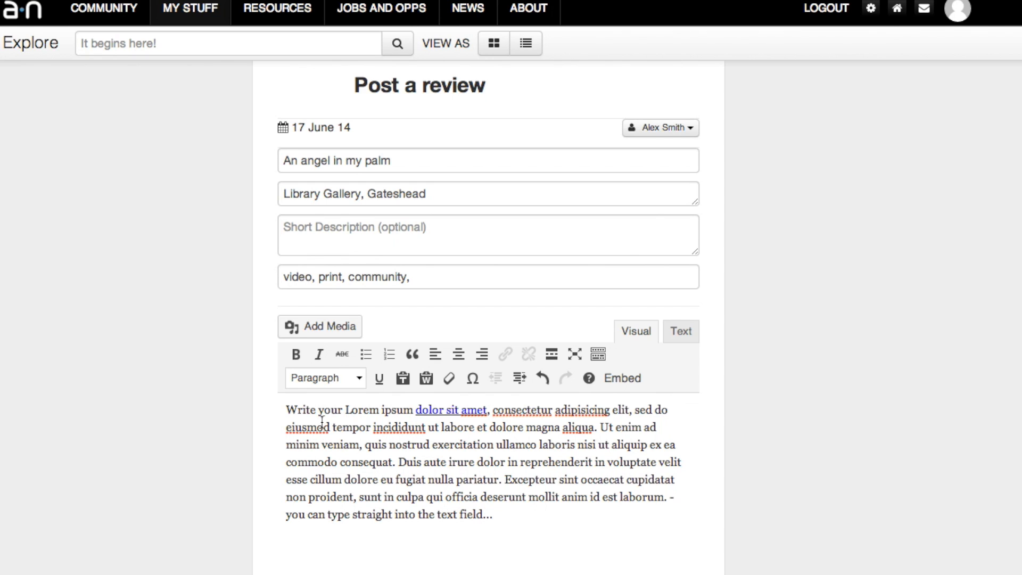
{"action": "left_click", "coordinate": [335, 328]}
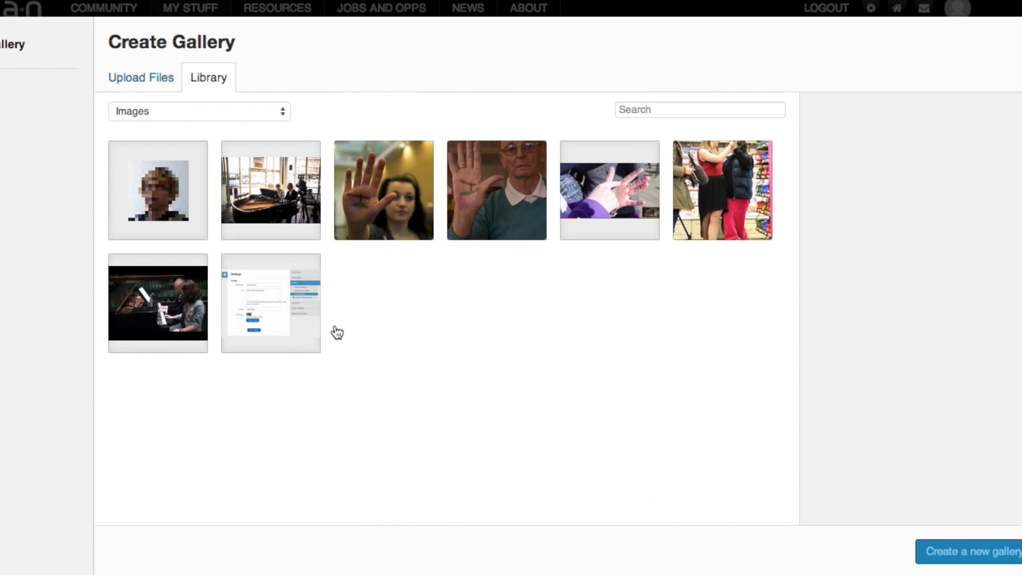
{"action": "left_click", "coordinate": [486, 210]}
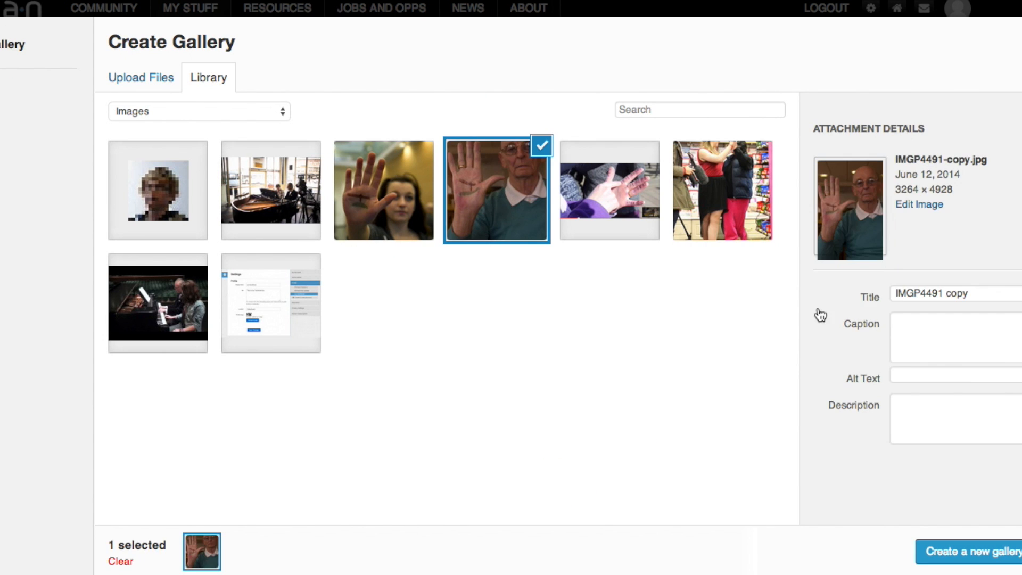
{"action": "left_click", "coordinate": [940, 554]}
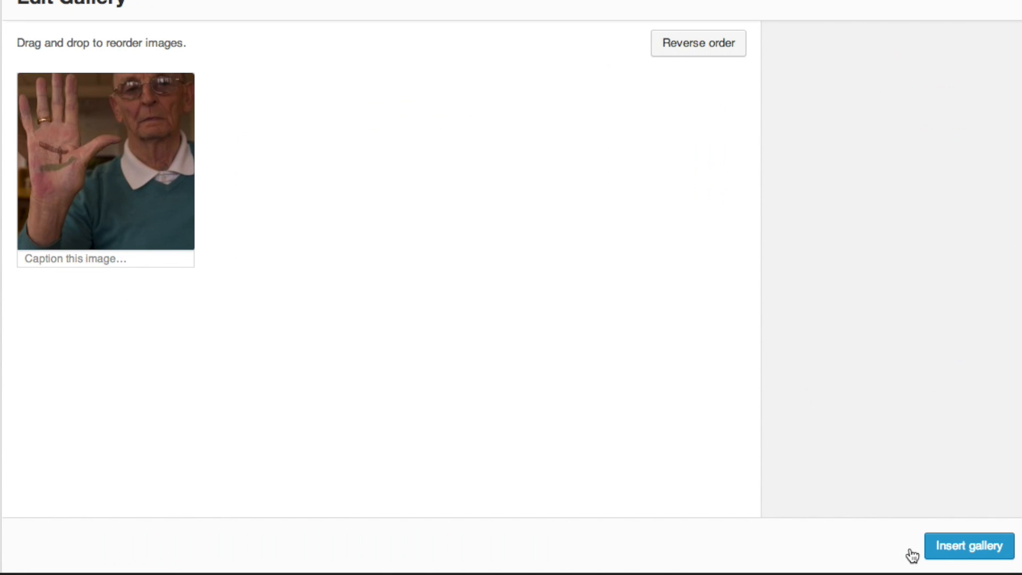
{"action": "left_click", "coordinate": [958, 547]}
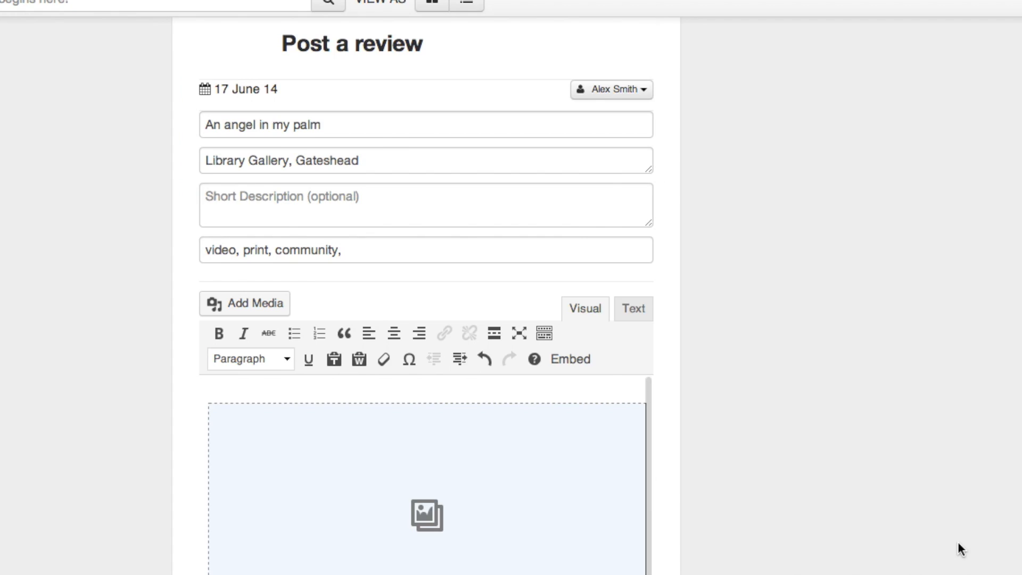
- Move the gallery within the review body so it follows the sentence ending "magna aliqua."
{"action": "left_click", "coordinate": [306, 314]}
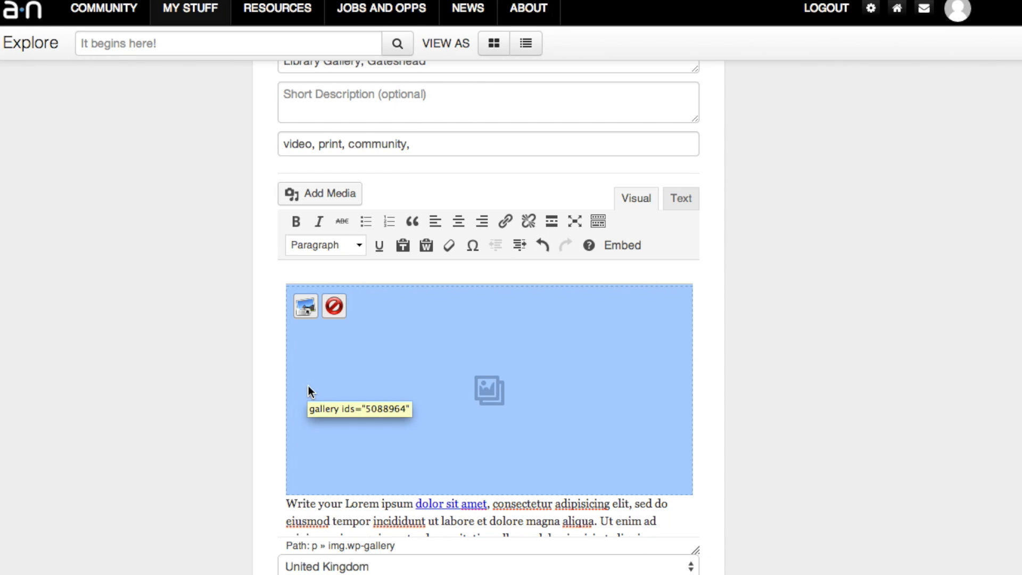
{"action": "scroll", "coordinate": [310, 393], "scroll_direction": "down", "scroll_amount": 2}
{"action": "scroll", "coordinate": [310, 392], "scroll_direction": "up", "scroll_amount": 1}
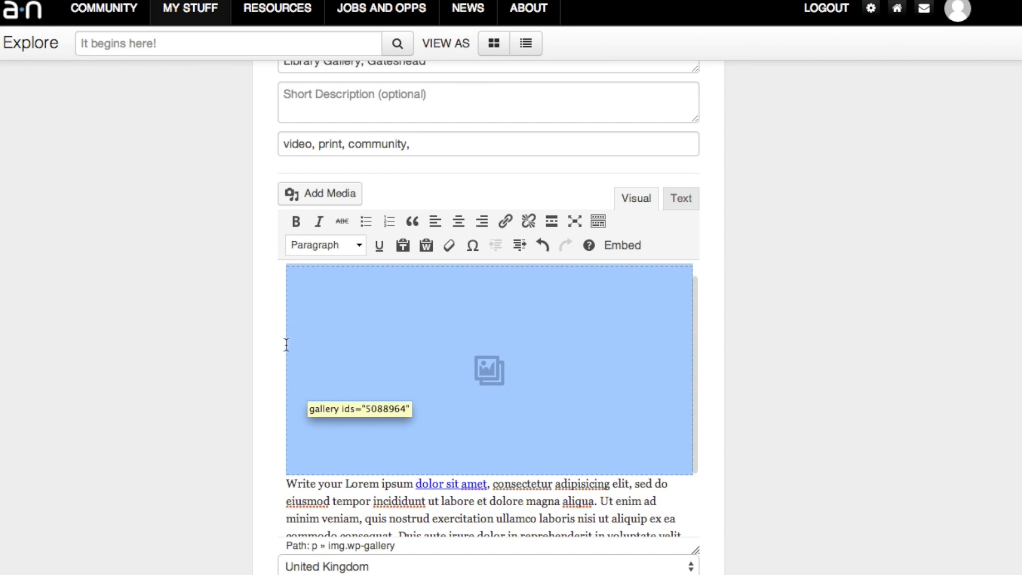
{"action": "left_click", "coordinate": [461, 503]}
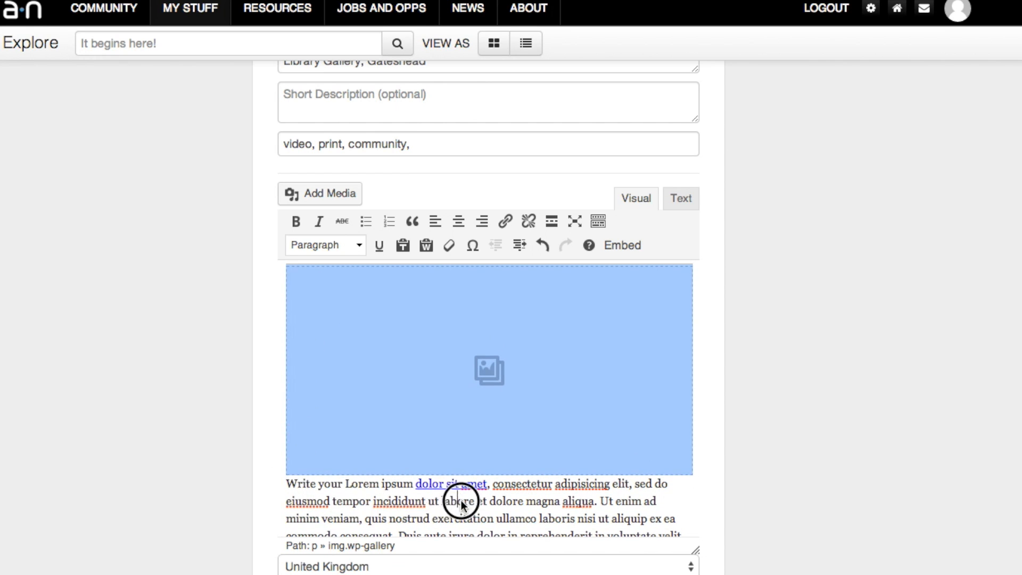
{"action": "left_click_drag", "start_coordinate": [461, 503], "coordinate": [603, 503]}
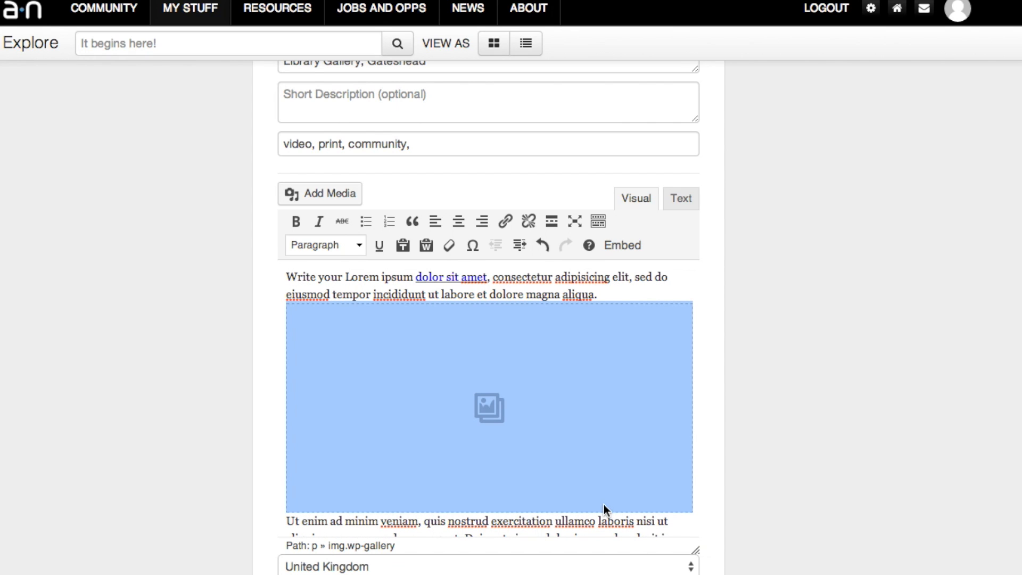
- Keep United Kingdom as the review's country, set its area to North East England, and publish the review
{"action": "scroll", "coordinate": [603, 503], "scroll_direction": "down", "scroll_amount": 4}
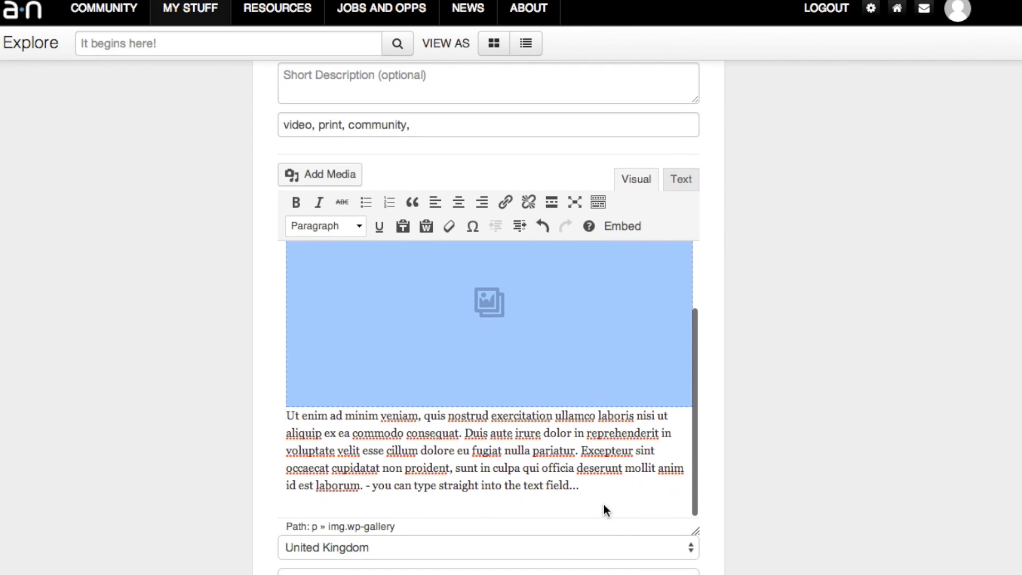
{"action": "scroll", "coordinate": [603, 504], "scroll_direction": "down", "scroll_amount": 2}
{"action": "scroll", "coordinate": [604, 503], "scroll_direction": "down", "scroll_amount": 2}
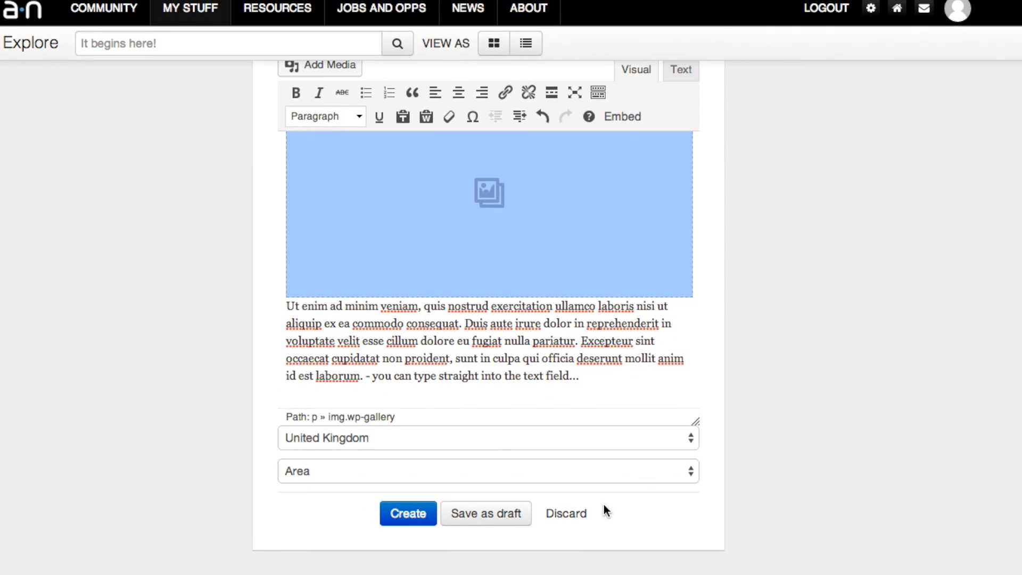
{"action": "left_click", "coordinate": [691, 442]}
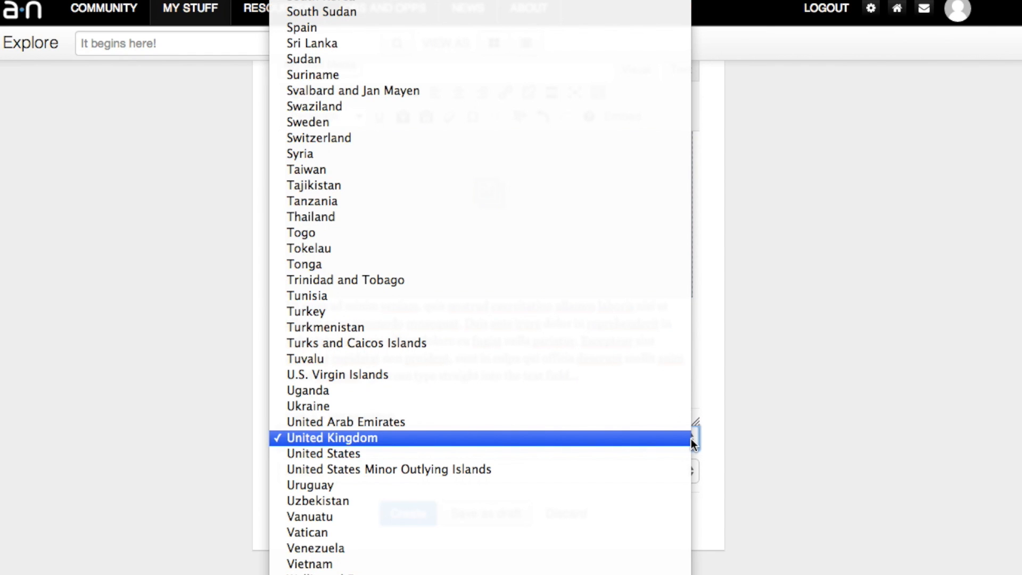
{"action": "left_click", "coordinate": [691, 438]}
{"action": "left_click", "coordinate": [691, 474]}
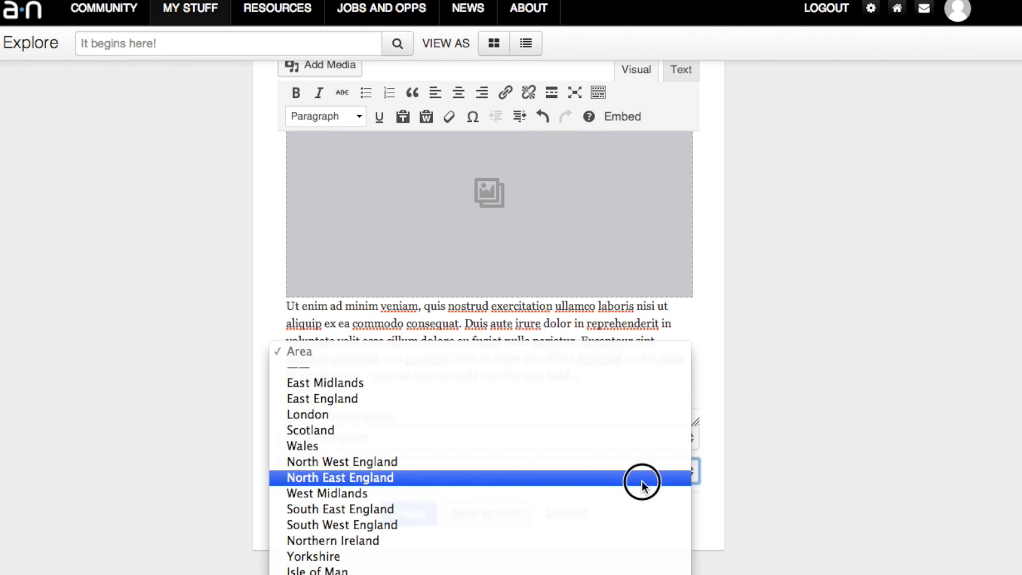
{"action": "left_click", "coordinate": [642, 481]}
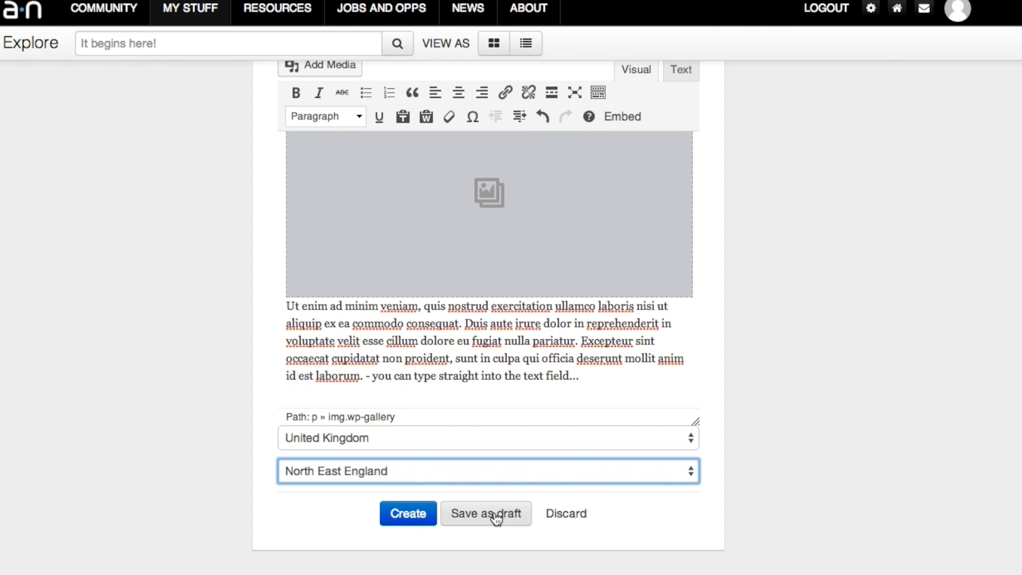
{"action": "left_click", "coordinate": [404, 519]}
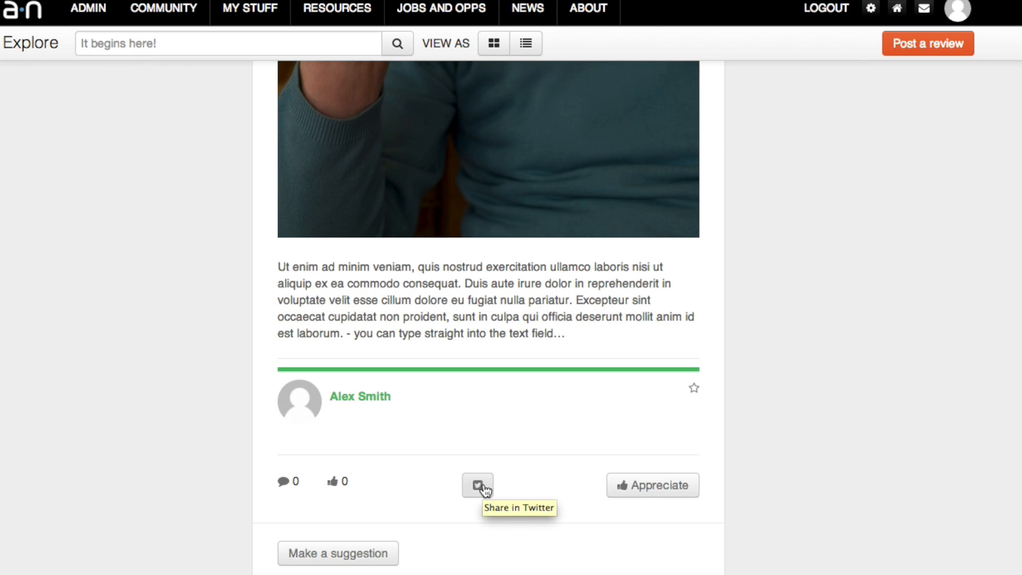
- Post the suggestion "Great review!" under the published review
{"action": "left_click", "coordinate": [478, 485]}
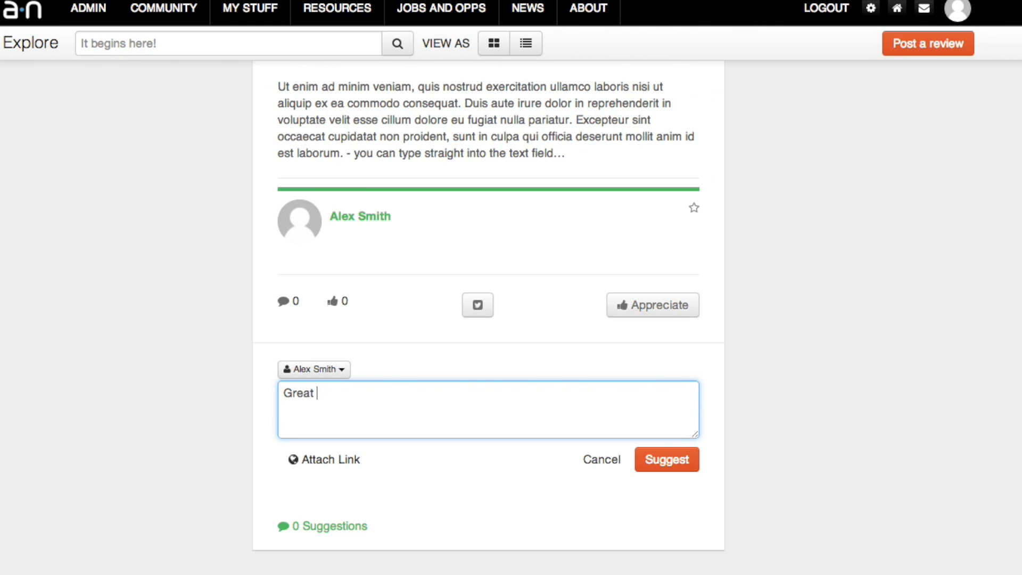
{"action": "type", "text": "review!"}
{"action": "left_click", "coordinate": [665, 466]}
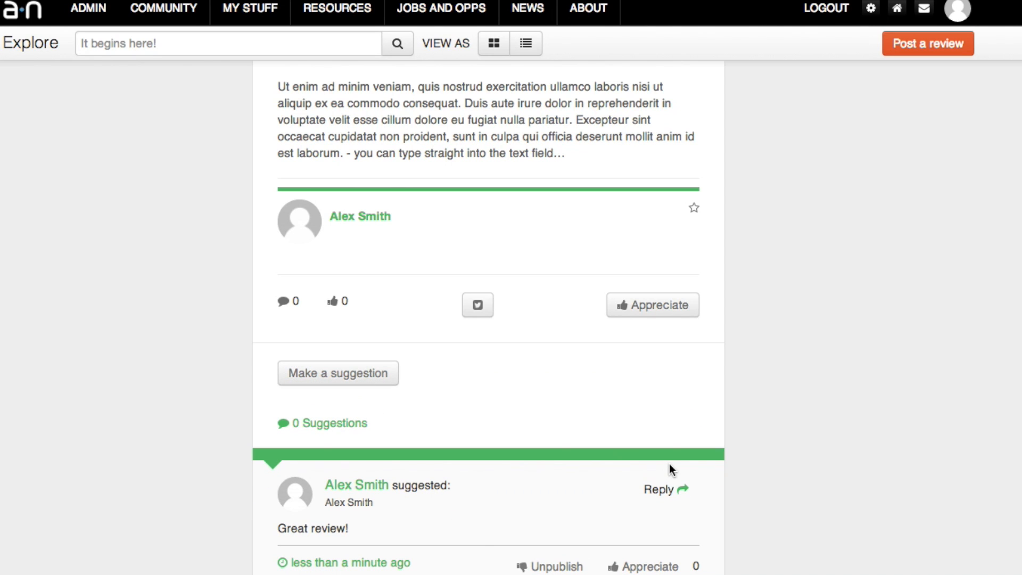
- Open the My reviews page from the published review
{"action": "scroll", "coordinate": [669, 464], "scroll_direction": "down", "scroll_amount": 2}
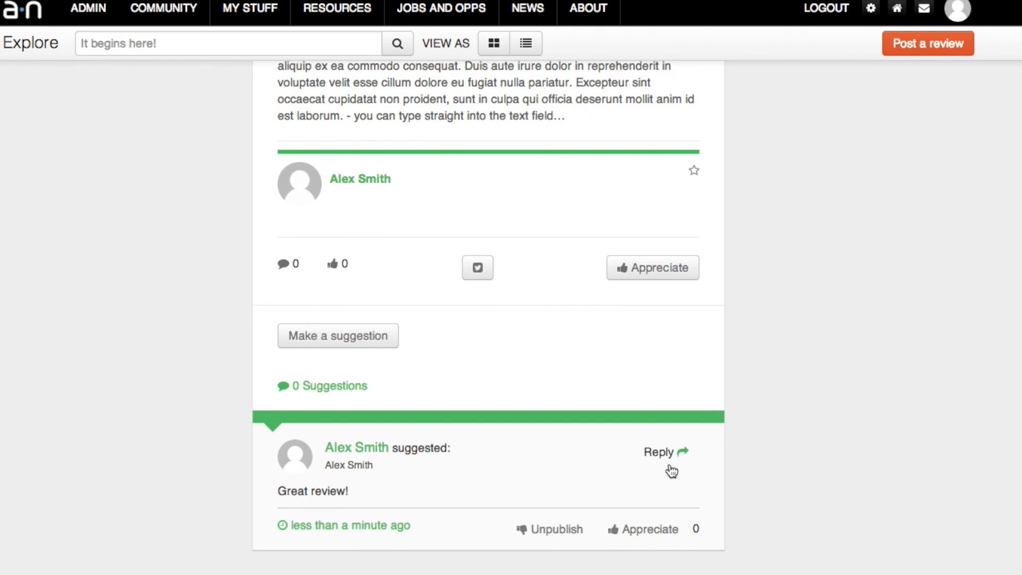
{"action": "left_click", "coordinate": [264, 13]}
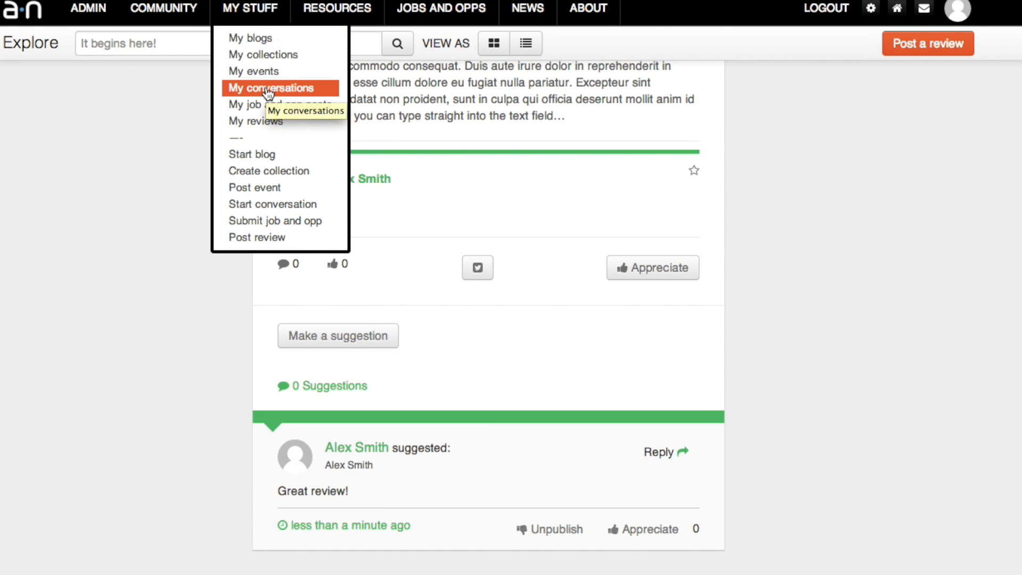
{"action": "left_click", "coordinate": [259, 123]}
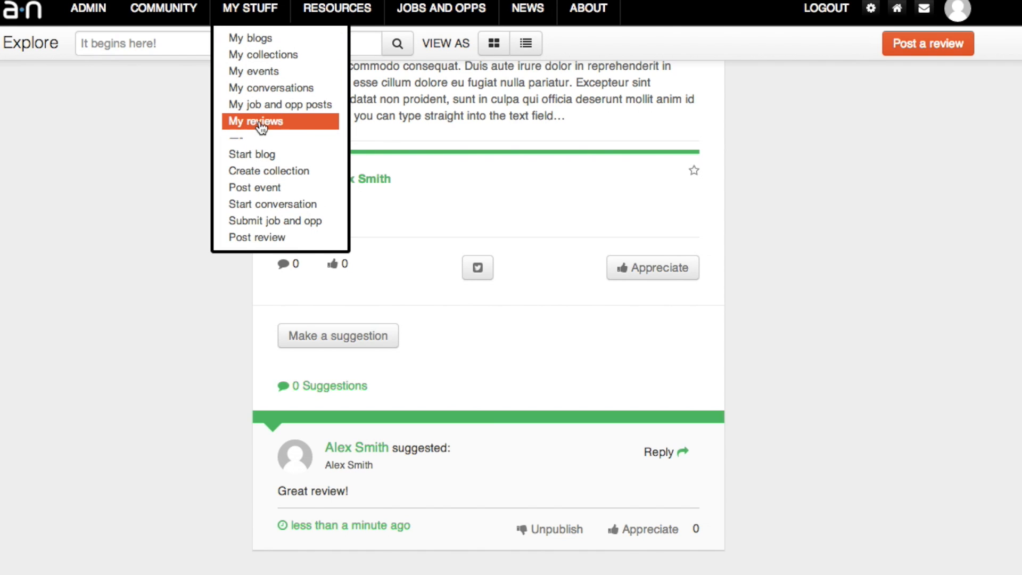